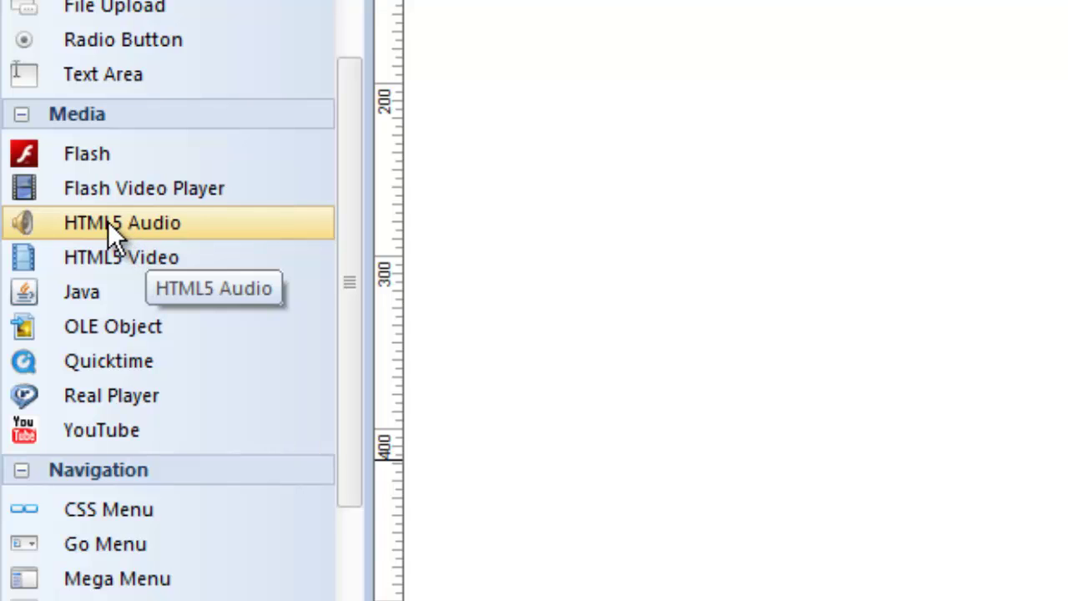
Draw an HTML5 Audio player box on the upper-left of the videodemo page.
click(108, 221)
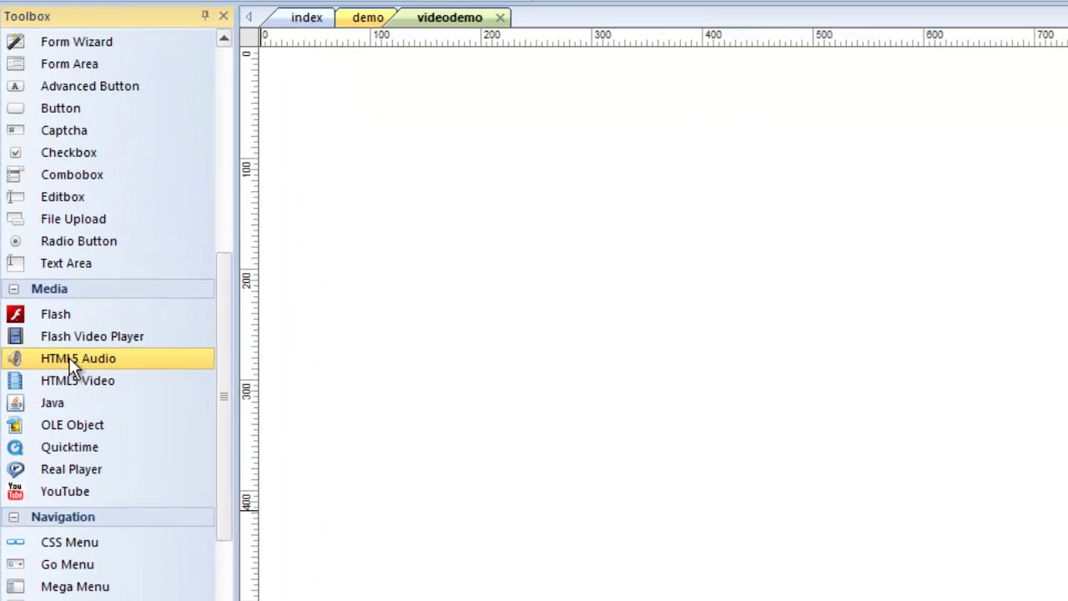
drag(417, 163, 631, 327)
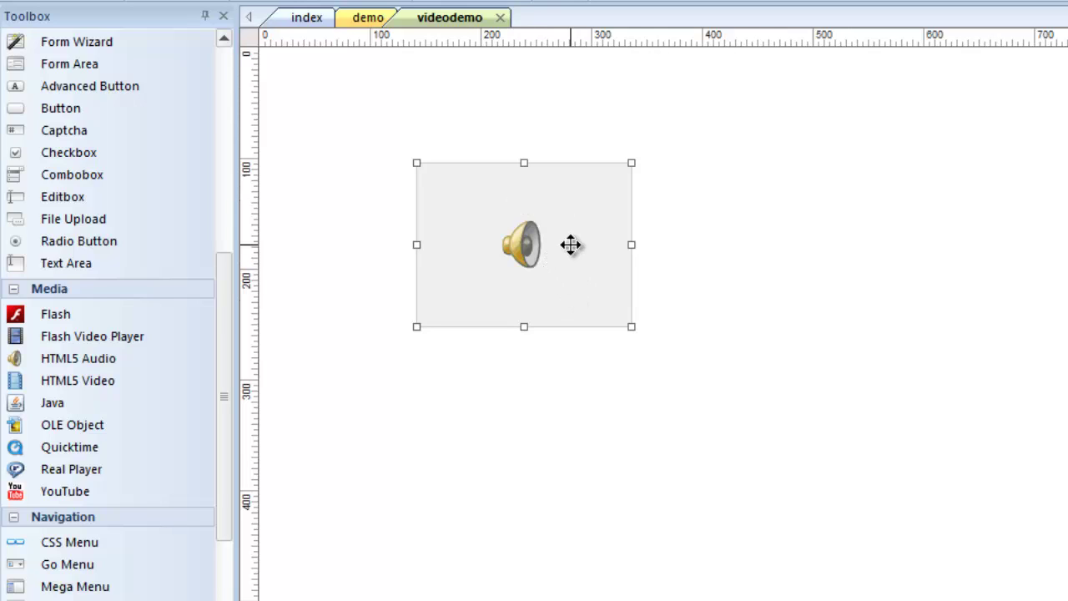
Open Media Player Properties for the new audio object and move the dialog into view.
double_click(572, 244)
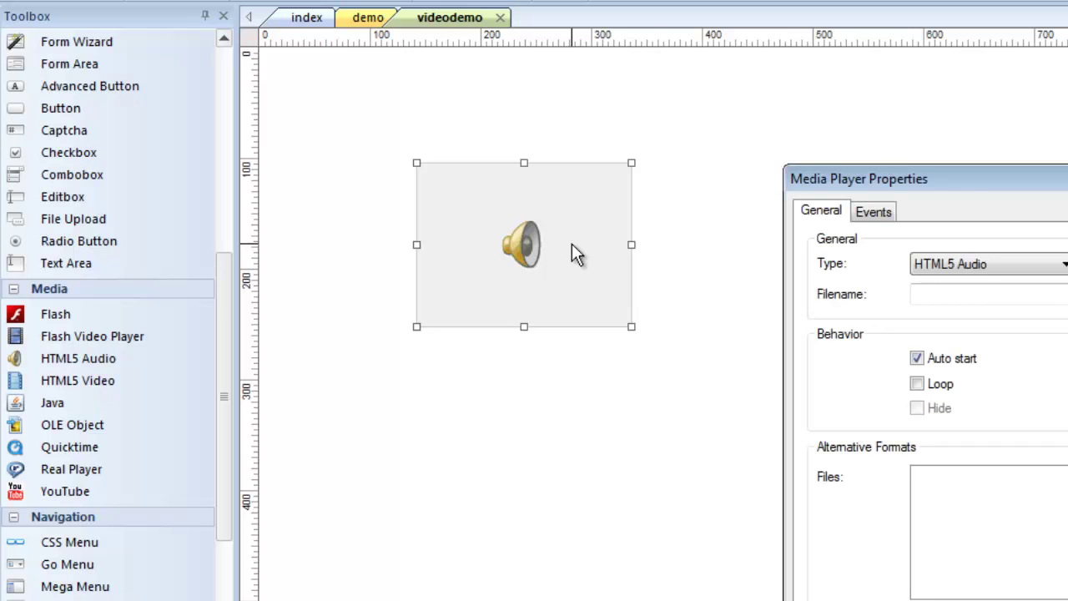
drag(961, 174, 703, 73)
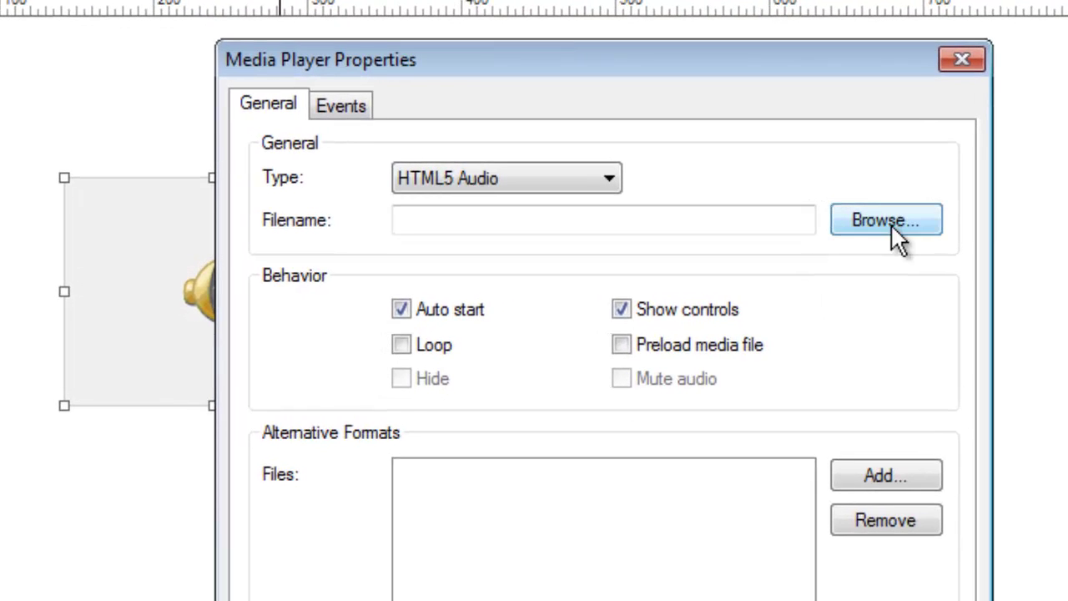
Set the audio player's file to the agedwards MP3 from 90sec_audiofiles.
click(890, 223)
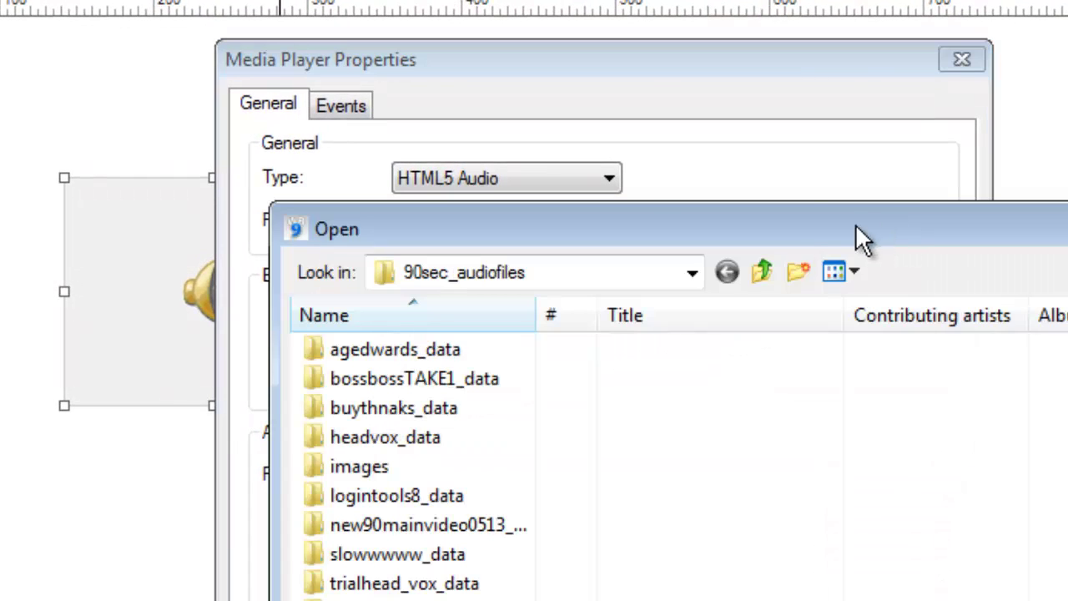
drag(793, 224, 763, 4)
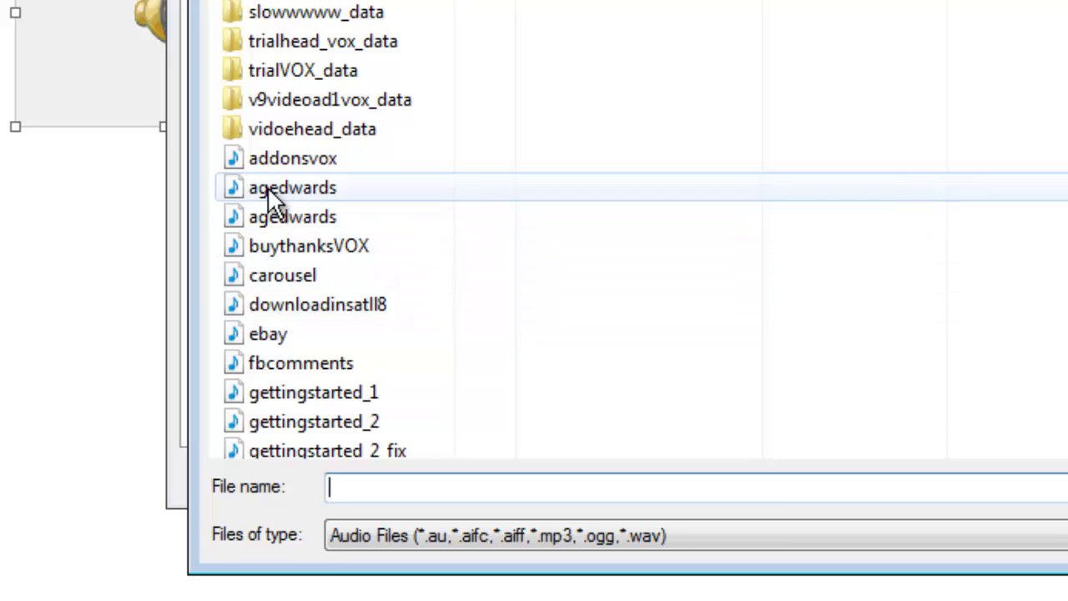
mouse_move(314, 200)
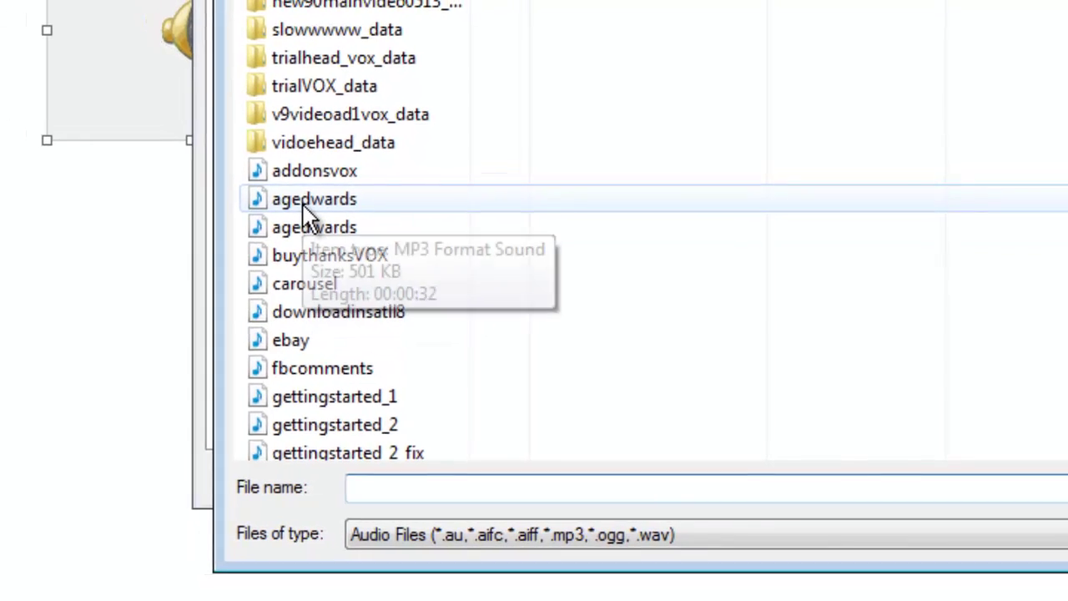
click(307, 206)
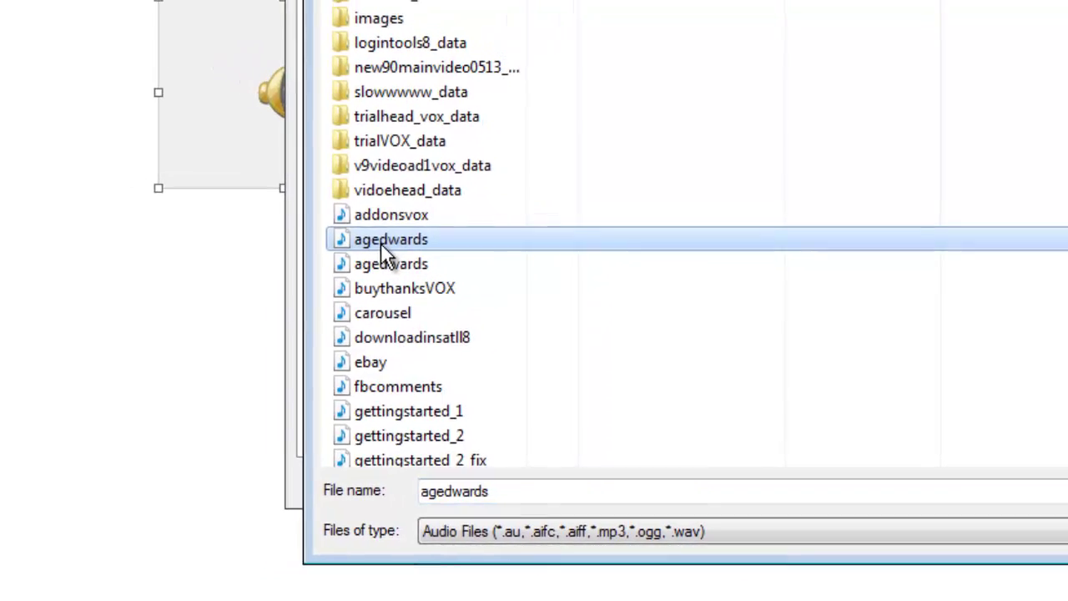
key(Return)
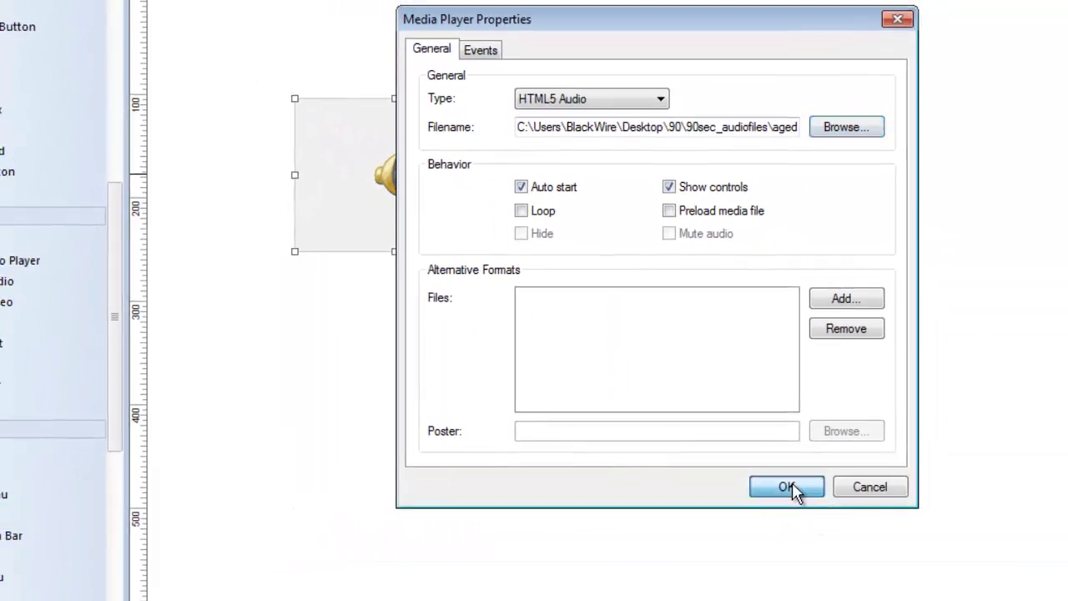
Apply the audio settings and preview the videodemo page in Firefox.
click(789, 487)
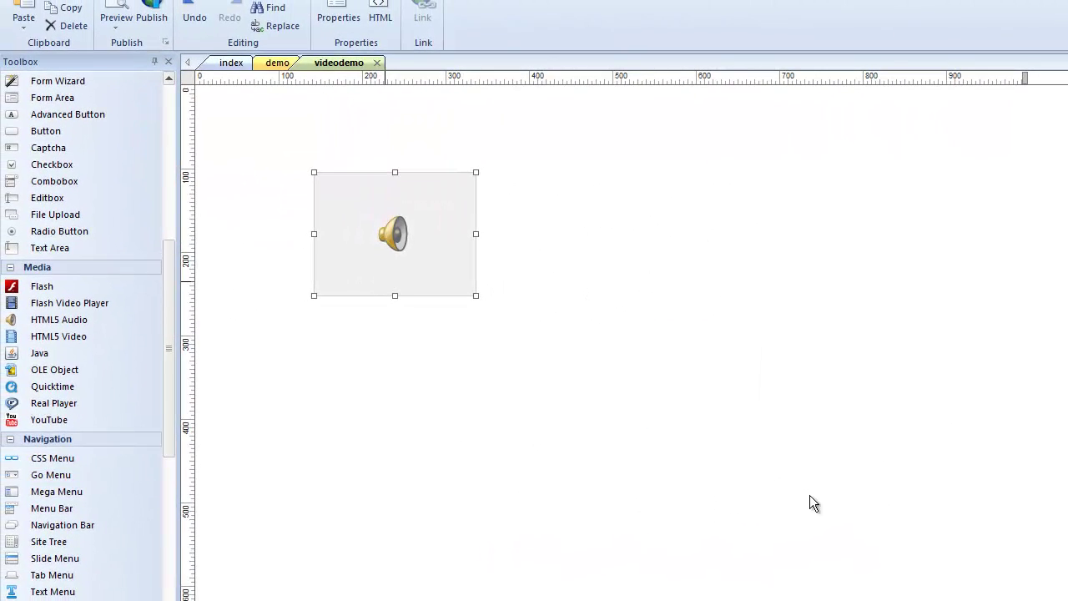
key(F5)
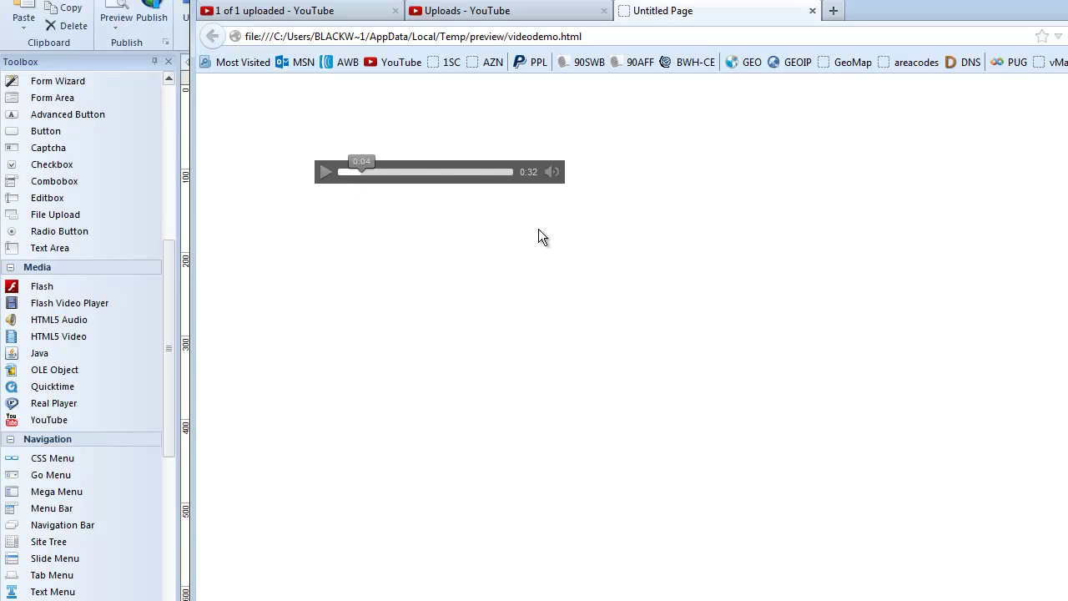
Move the audio player up-left toward the top corner, re-preview, and close the browser.
key(alt+F4)
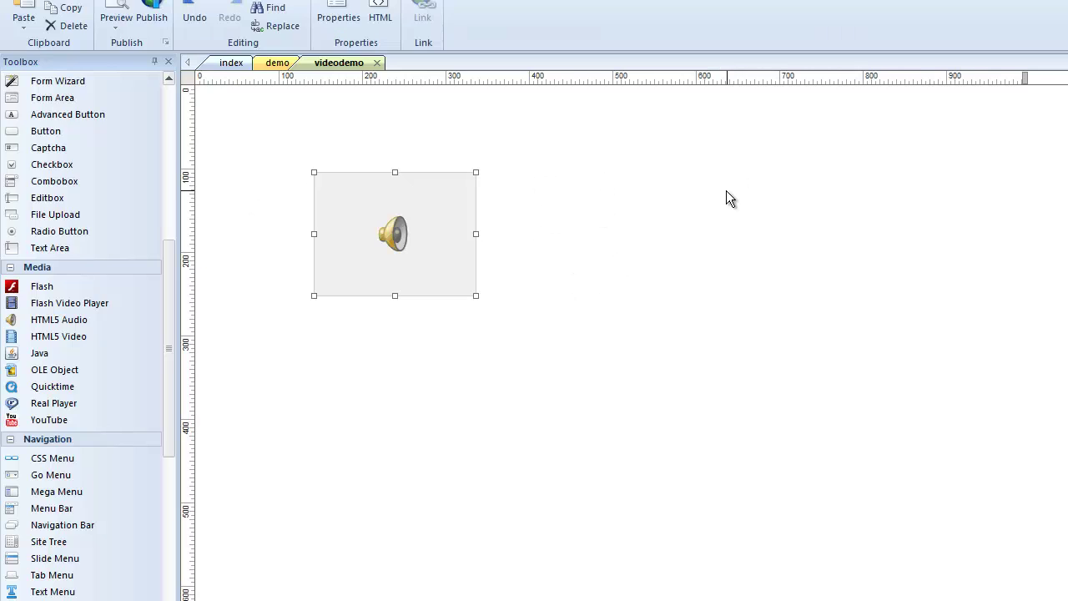
mouse_move(473, 292)
mouse_down()
mouse_move(423, 261)
mouse_move(355, 178)
mouse_move(651, 214)
mouse_move(402, 164)
mouse_move(299, 176)
mouse_up()
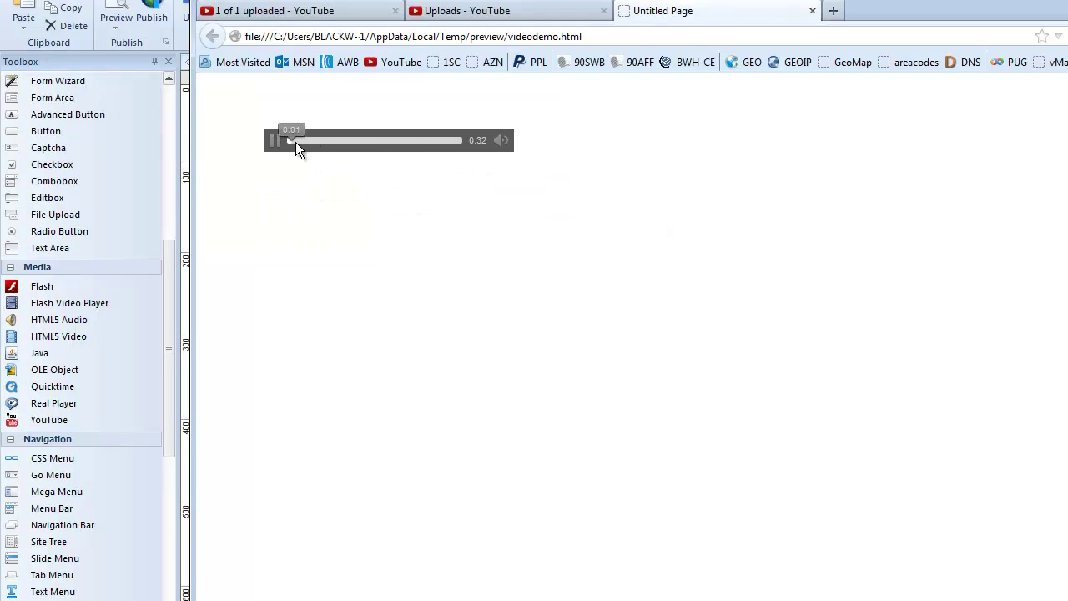
key(alt+F4)
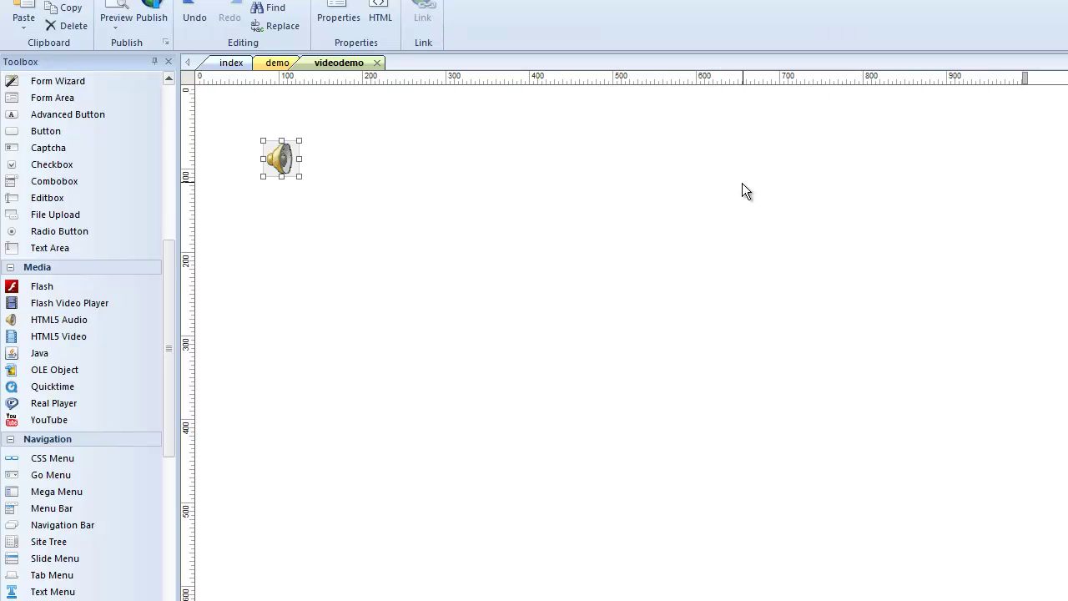
drag(299, 177, 372, 210)
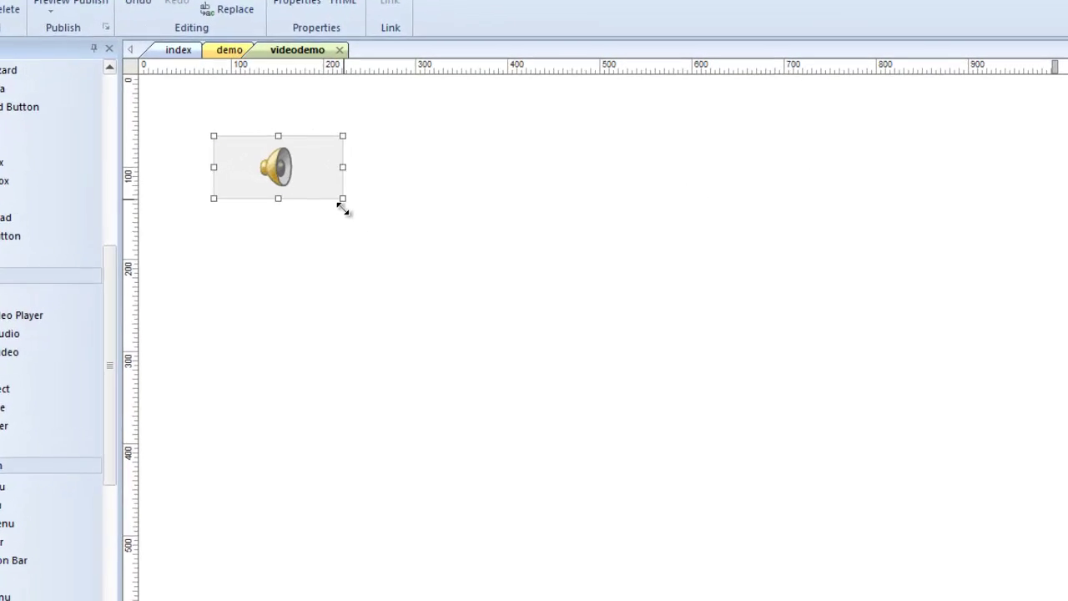
double_click(272, 196)
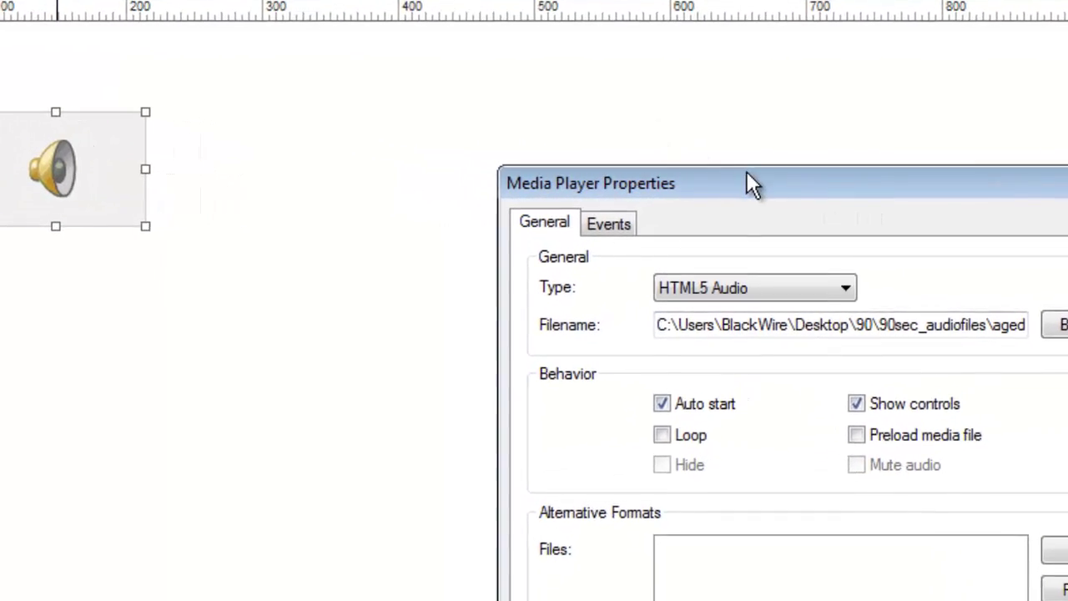
drag(749, 175, 455, 3)
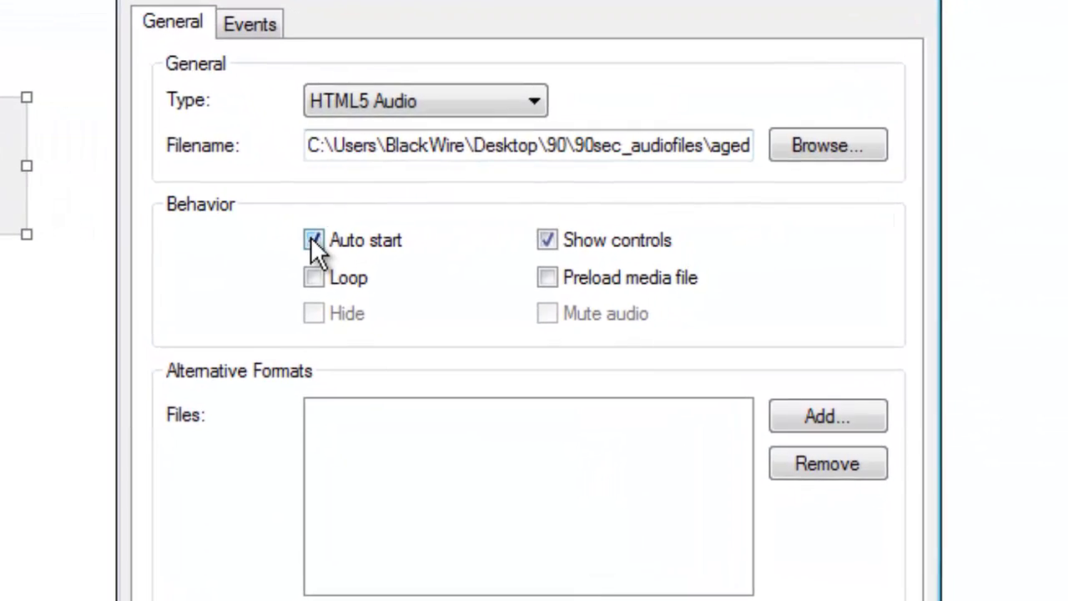
click(314, 241)
click(314, 277)
click(315, 239)
click(315, 275)
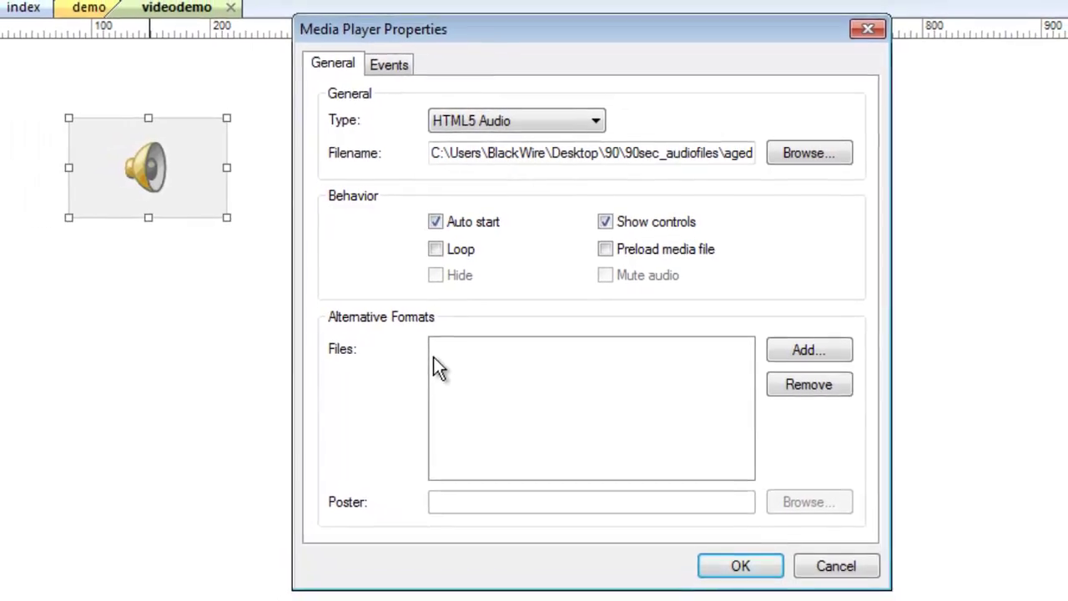
click(836, 514)
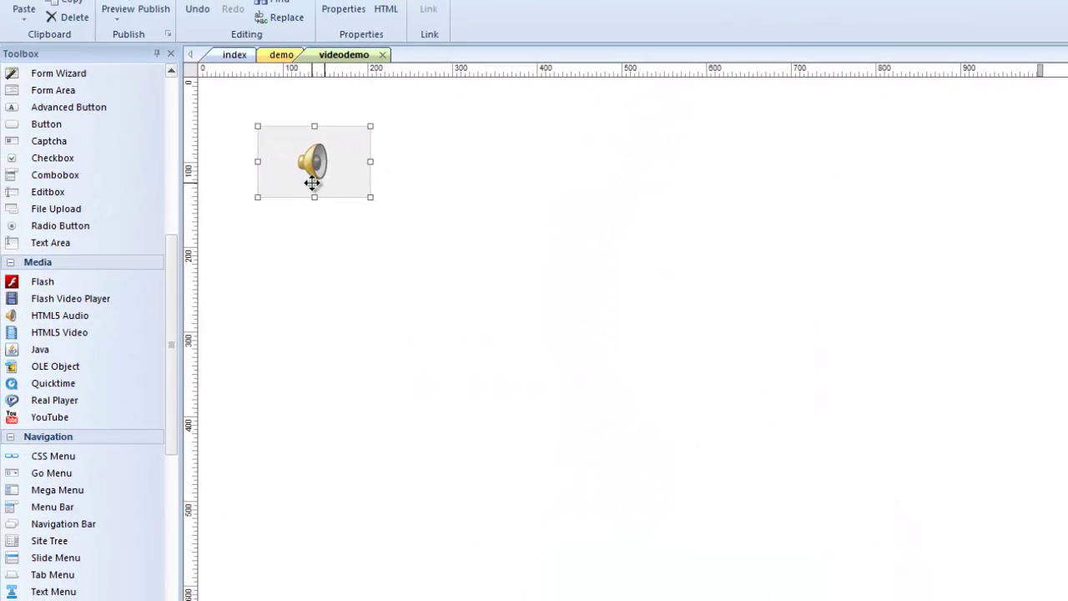
Nudge the audio player slightly up and to the left.
drag(315, 182, 307, 172)
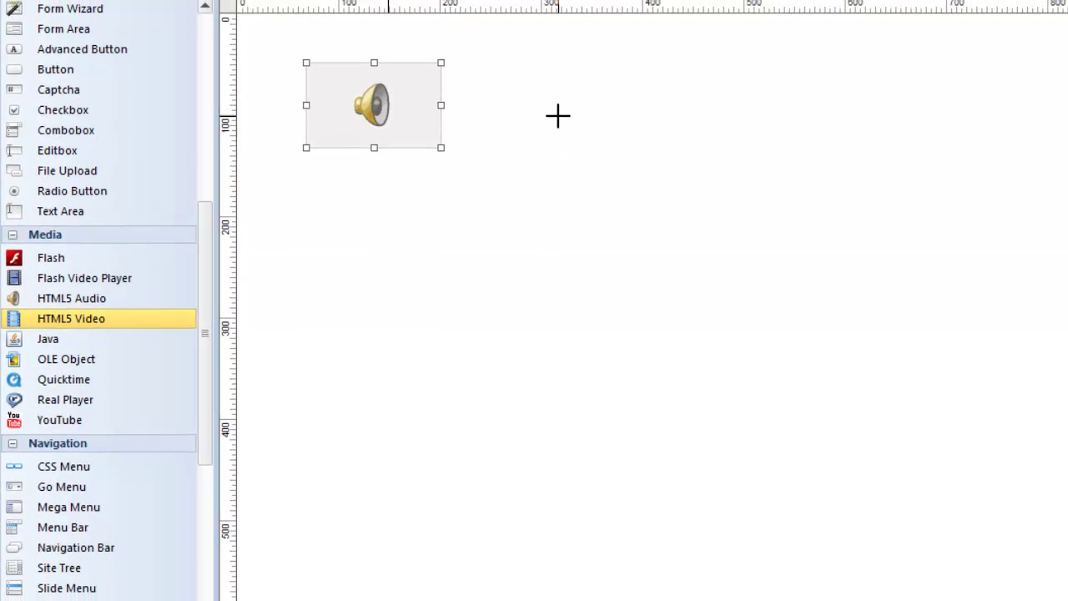
Draw an HTML5 Video box right of the audio player and open its properties.
mouse_move(526, 89)
mouse_down()
mouse_move(736, 324)
mouse_move(806, 327)
mouse_up()
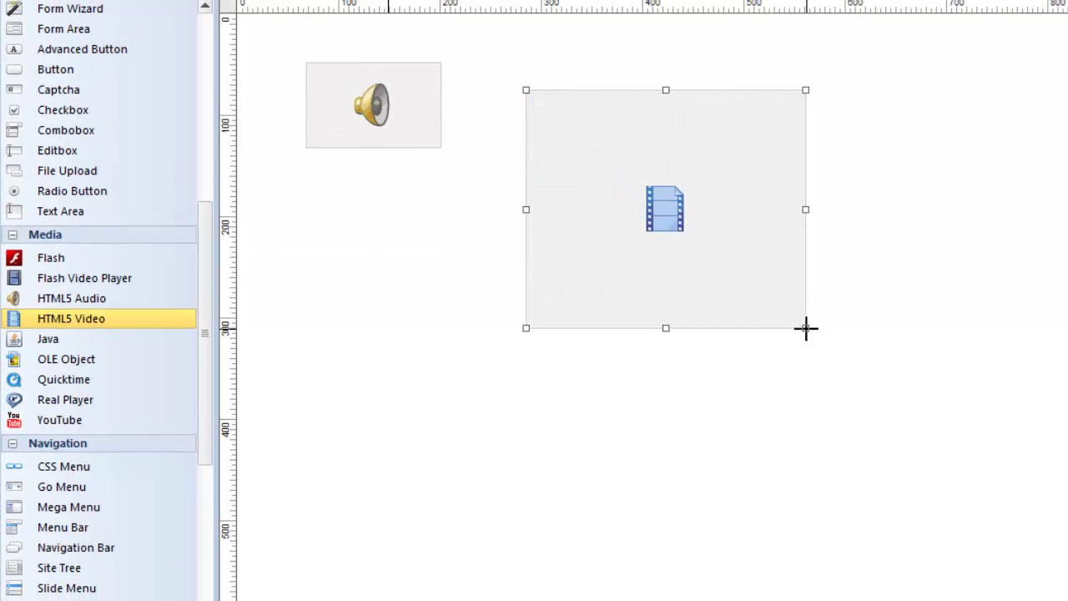
double_click(619, 163)
drag(957, 145, 715, 50)
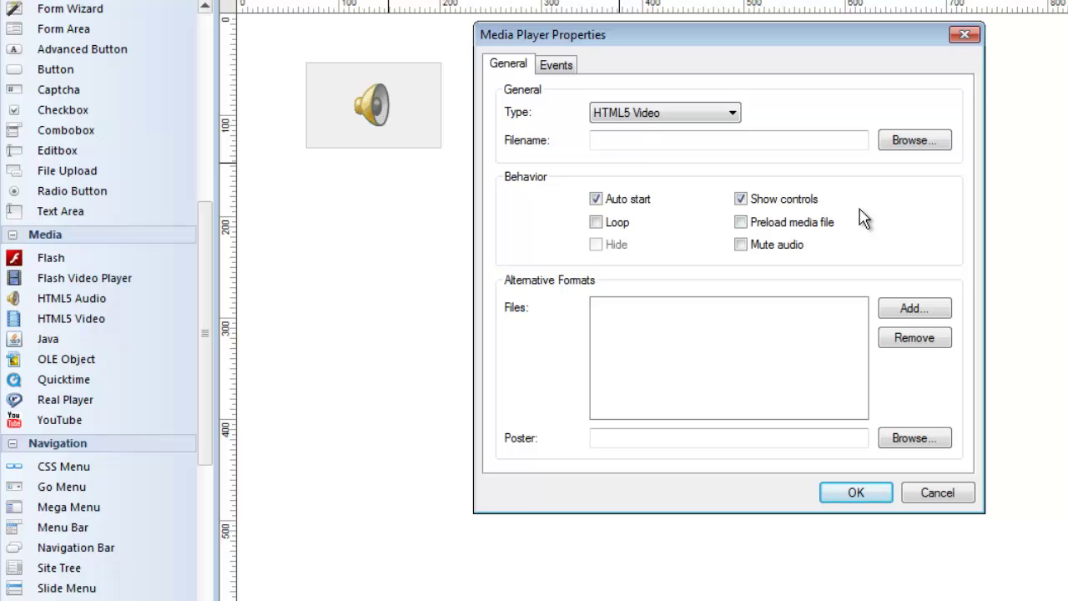
Browse for the video source into the 90sec_videos/247logob folder and expand Files of type.
click(915, 142)
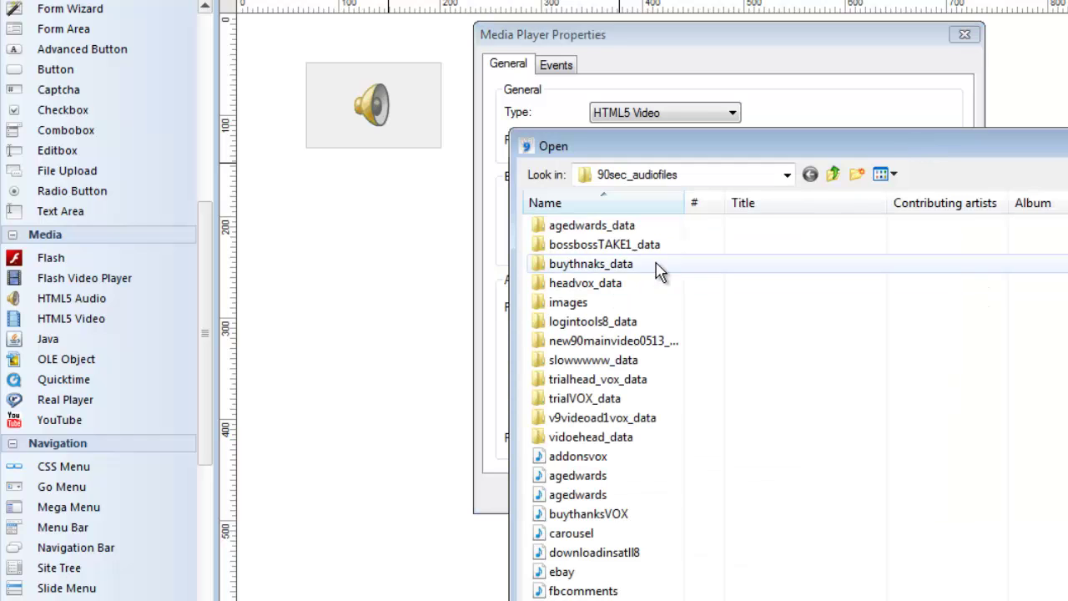
click(833, 174)
double_click(550, 283)
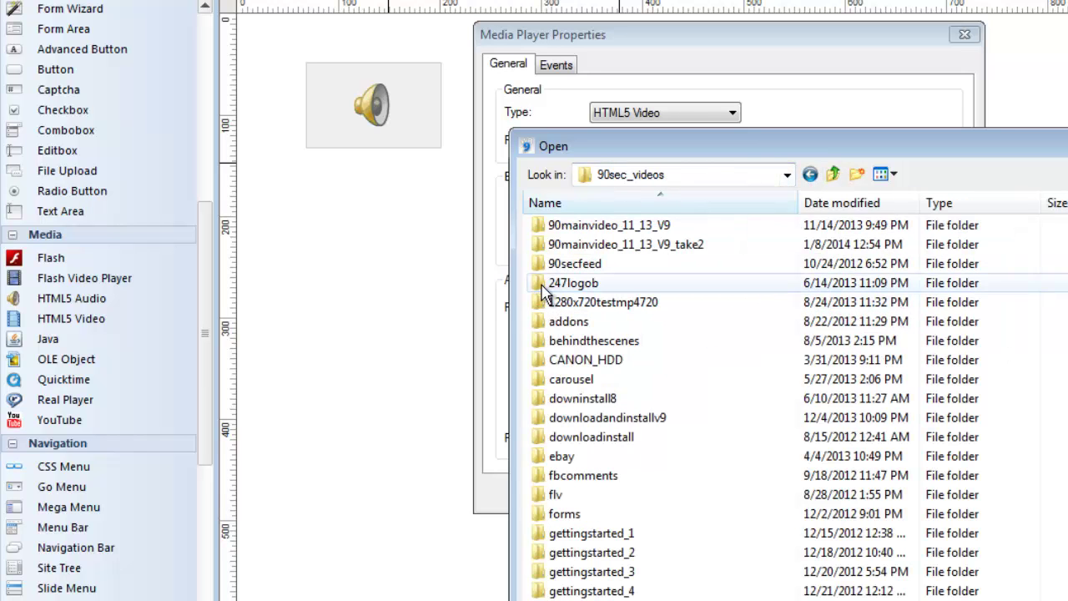
double_click(546, 284)
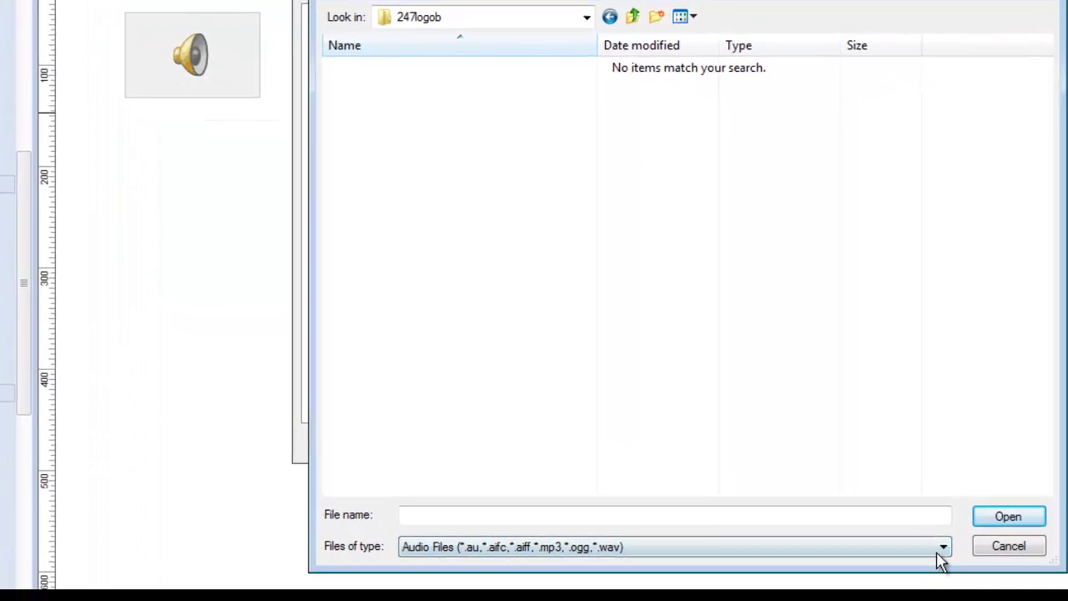
click(938, 547)
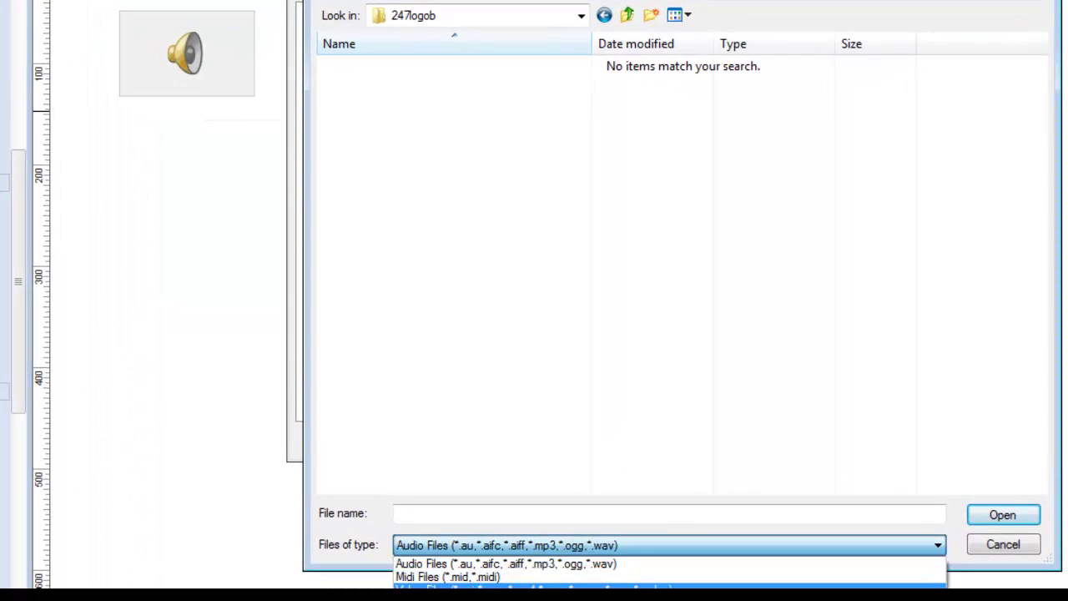
Choose Video Files as the file type so 247logob.mp4 is listed.
click(501, 587)
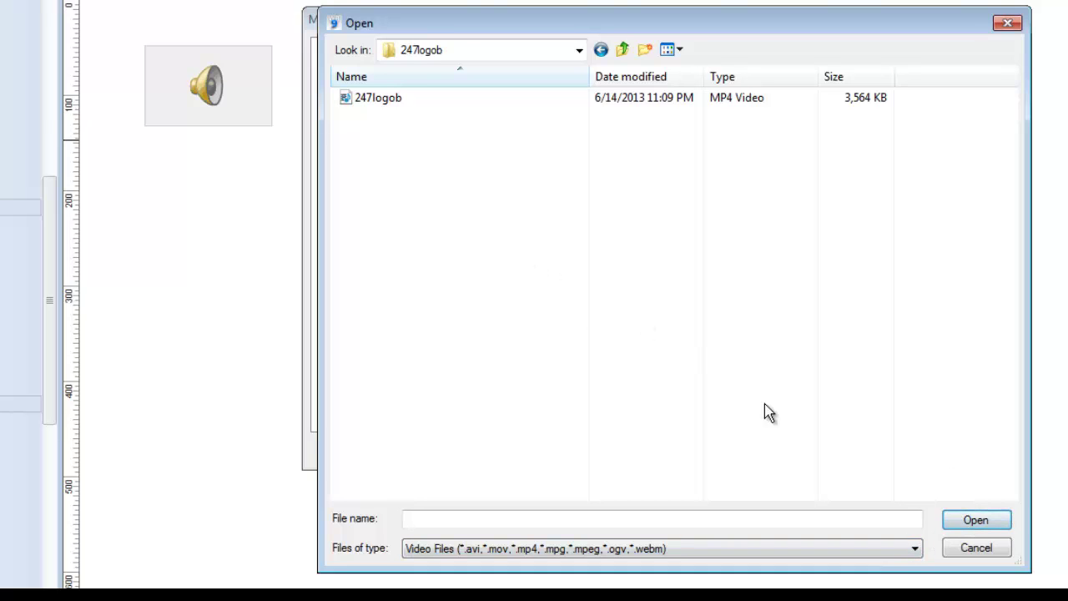
Load 247logob.mp4 as the video source, check its path, and confirm the properties.
click(355, 97)
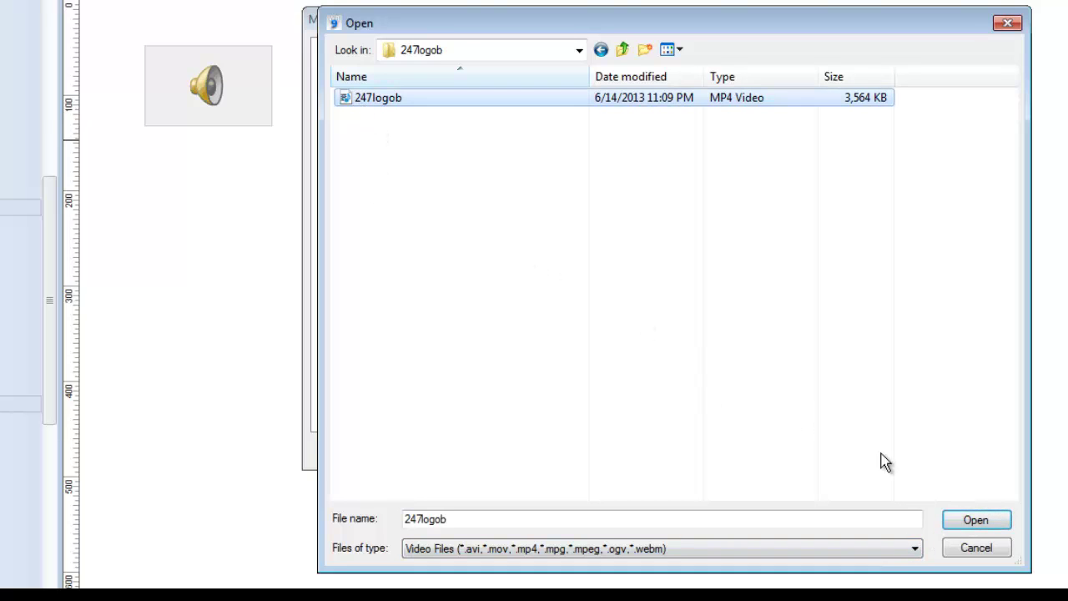
click(976, 524)
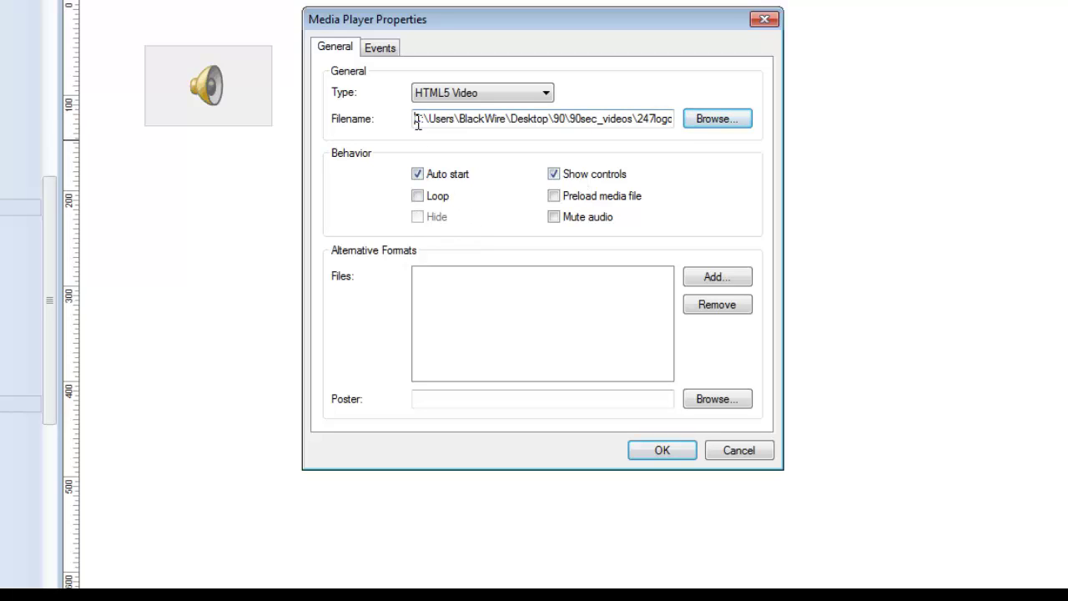
drag(415, 119, 673, 120)
click(623, 122)
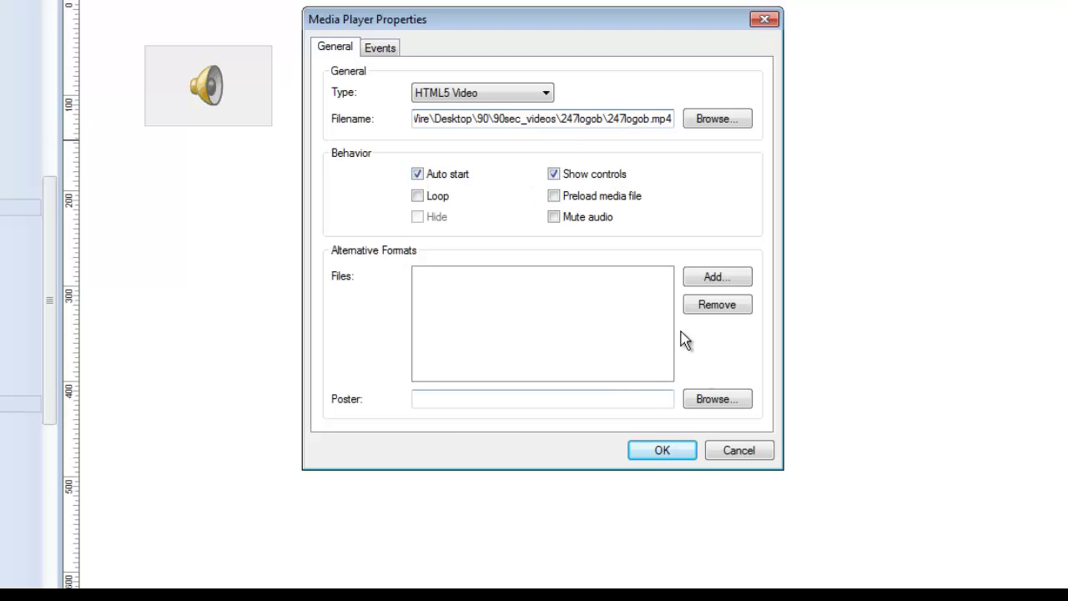
click(673, 451)
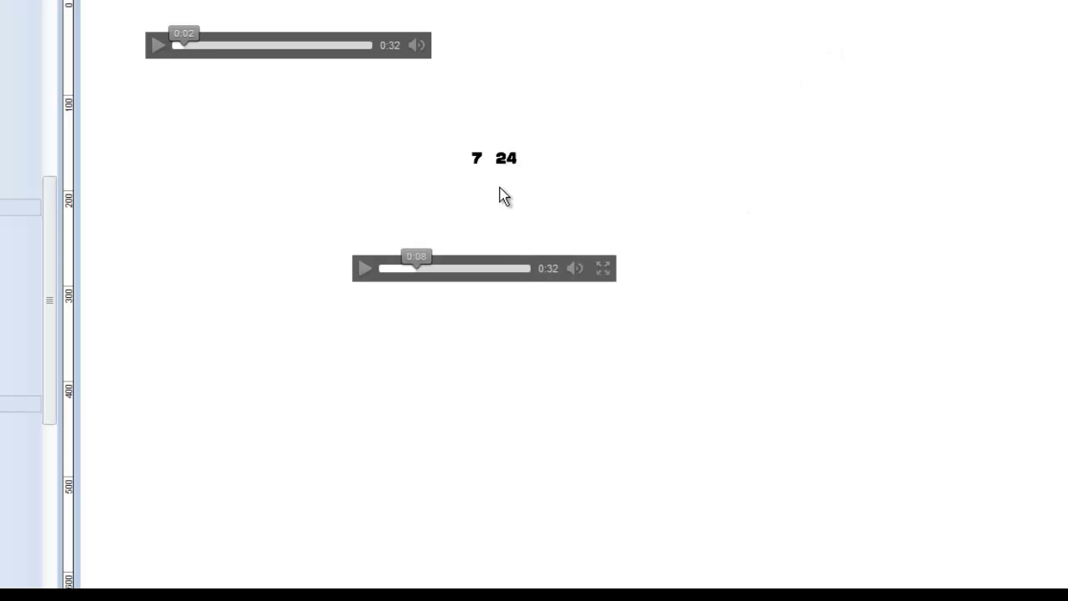
Replay the logo video in the browser preview.
click(366, 271)
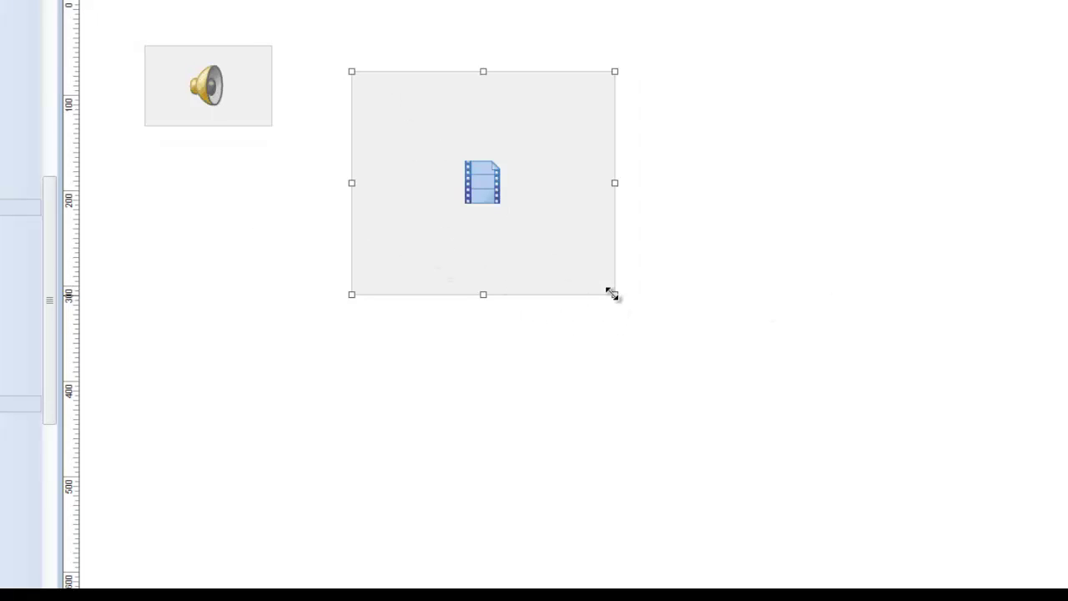
Drag the HTML5 video box's corner to enlarge it to roughly twice its size.
drag(613, 294, 802, 474)
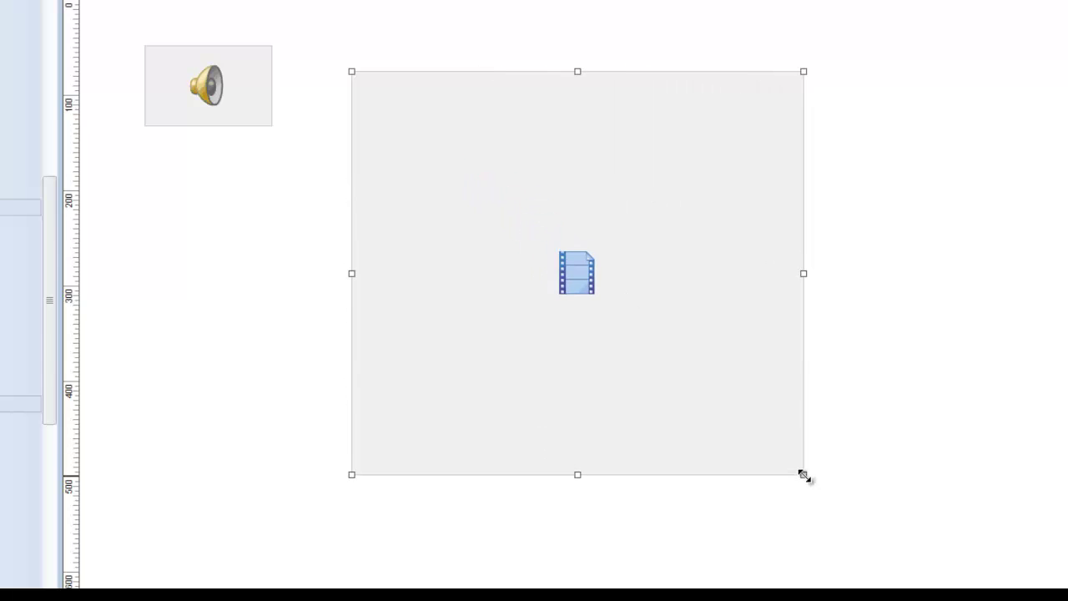